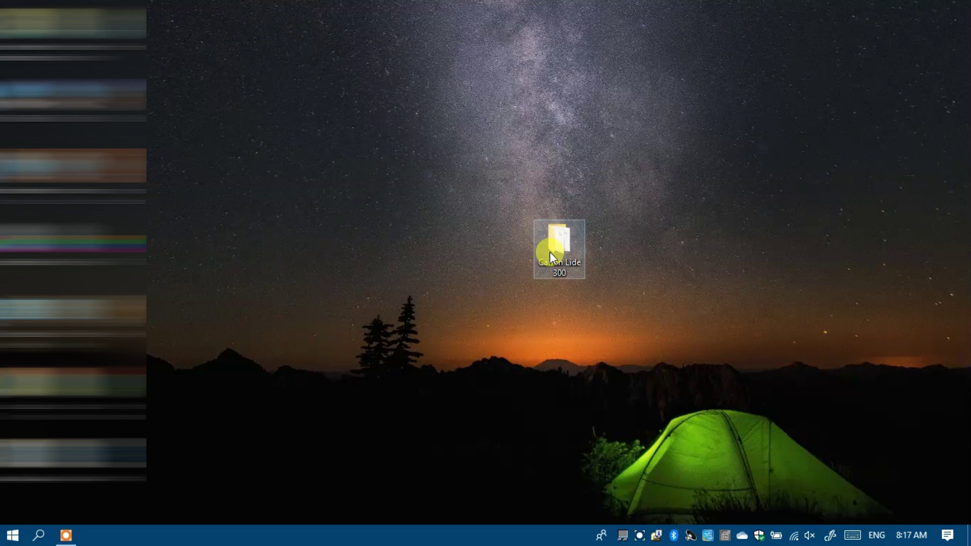
# Step: Launch Msetup4 from the Canon Lide 300 folder and set the setup language to Arabic
pyautogui.doubleClick(550, 252)
pyautogui.doubleClick(144, 150)
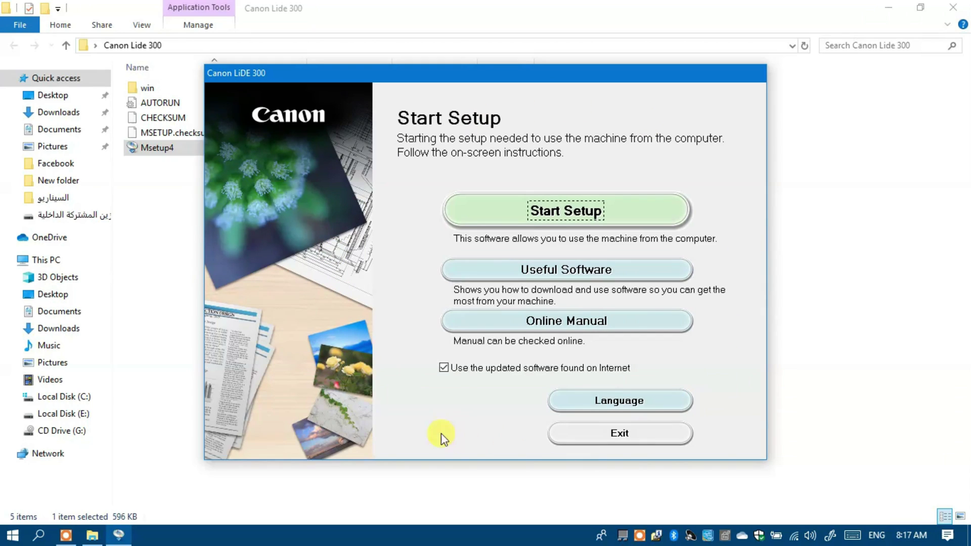
pyautogui.click(568, 400)
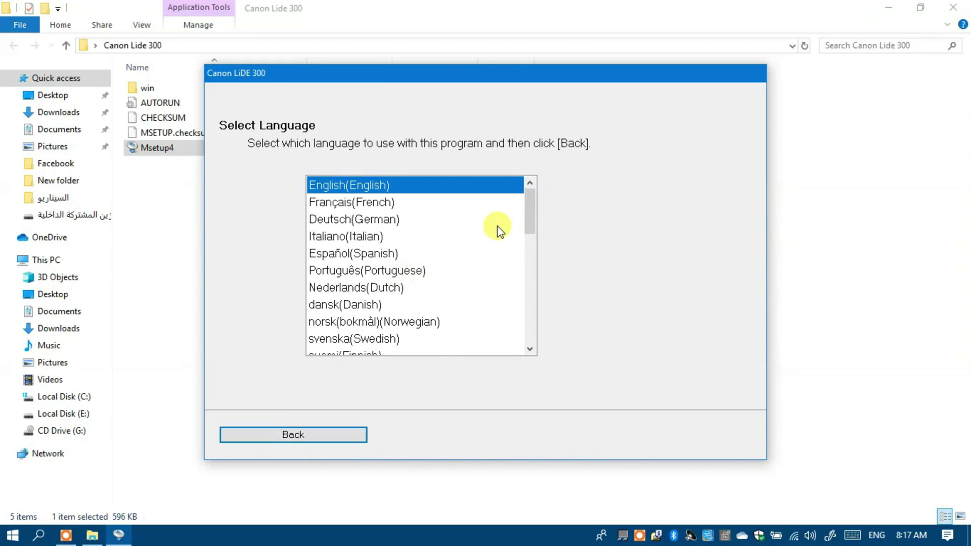
pyautogui.moveTo(529, 215); pyautogui.dragTo(523, 277)
pyautogui.click(327, 241)
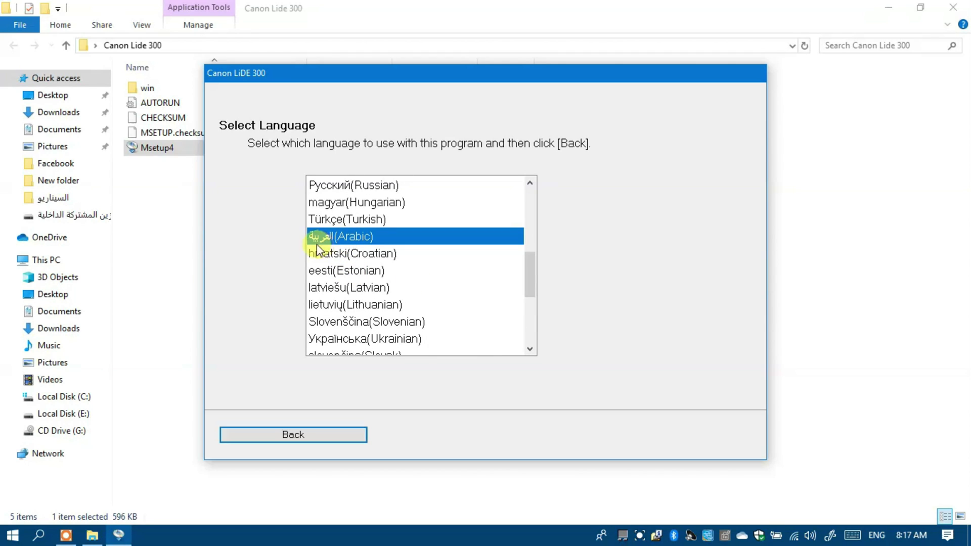
# Step: Start the Arabic setup and continue past the notice to the country-or-region page
pyautogui.click(297, 438)
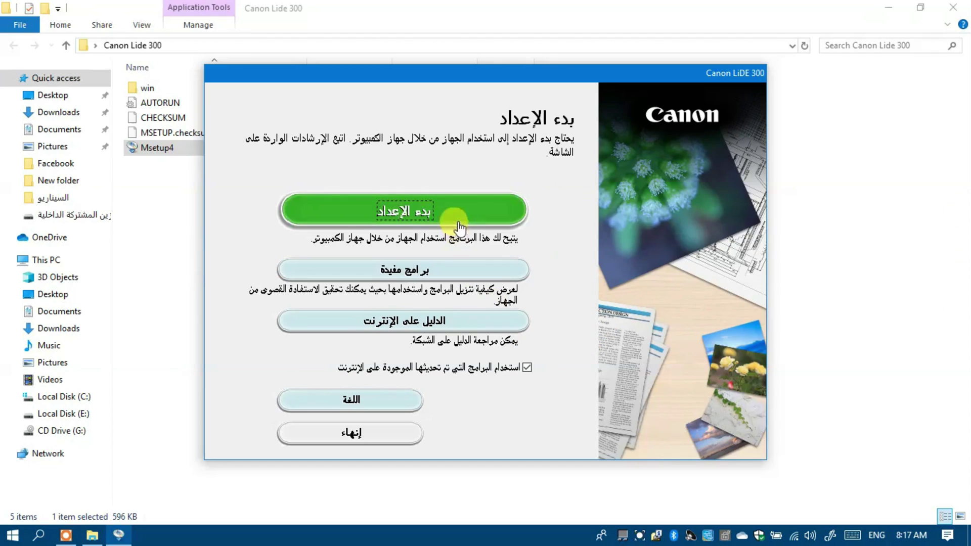
pyautogui.click(349, 218)
pyautogui.click(354, 436)
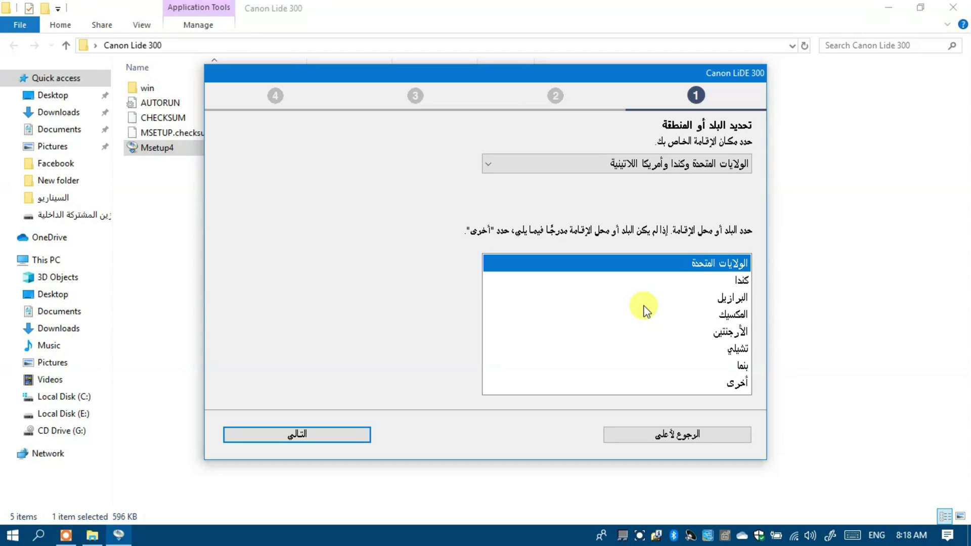
# Step: Choose أخرى (Other) as the region and accept the licence and Canon services terms
pyautogui.click(735, 384)
pyautogui.click(368, 442)
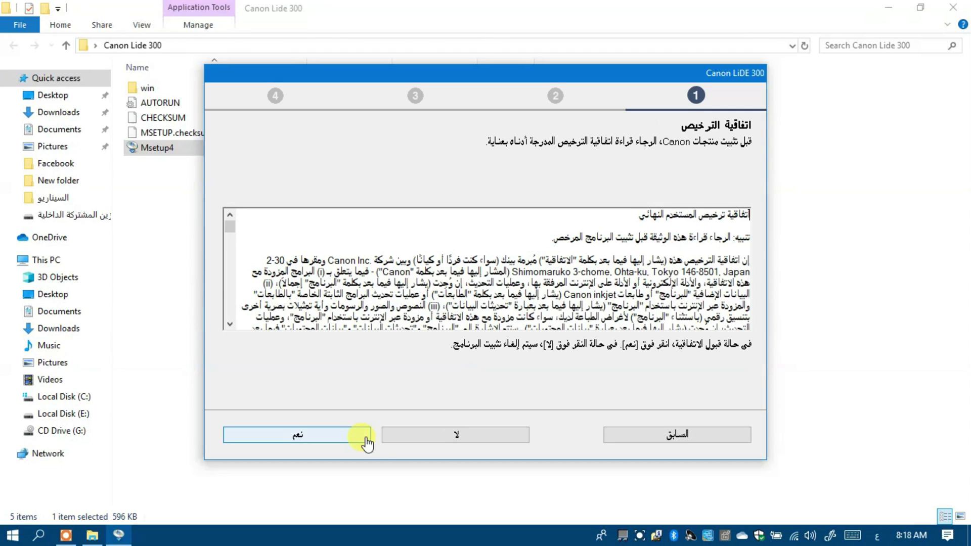
pyautogui.click(318, 440)
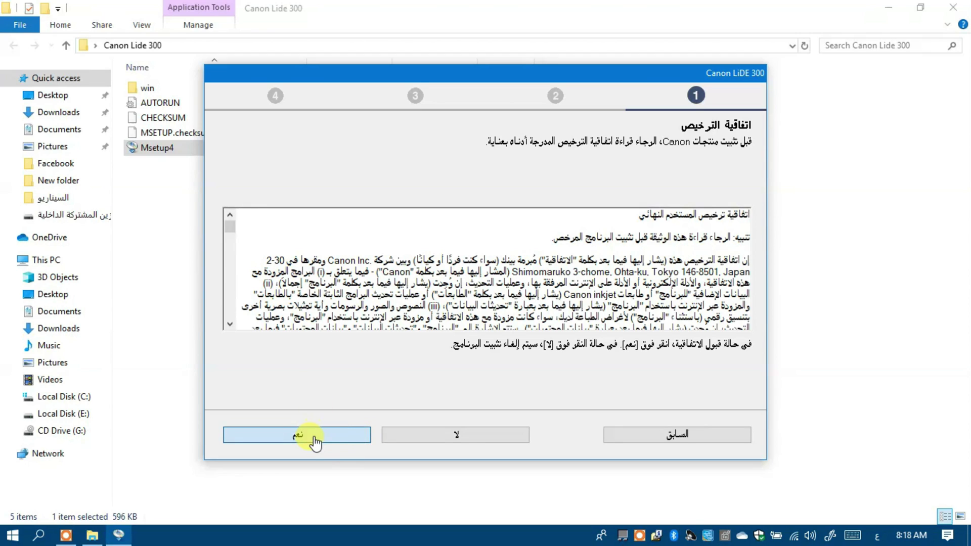
pyautogui.click(299, 439)
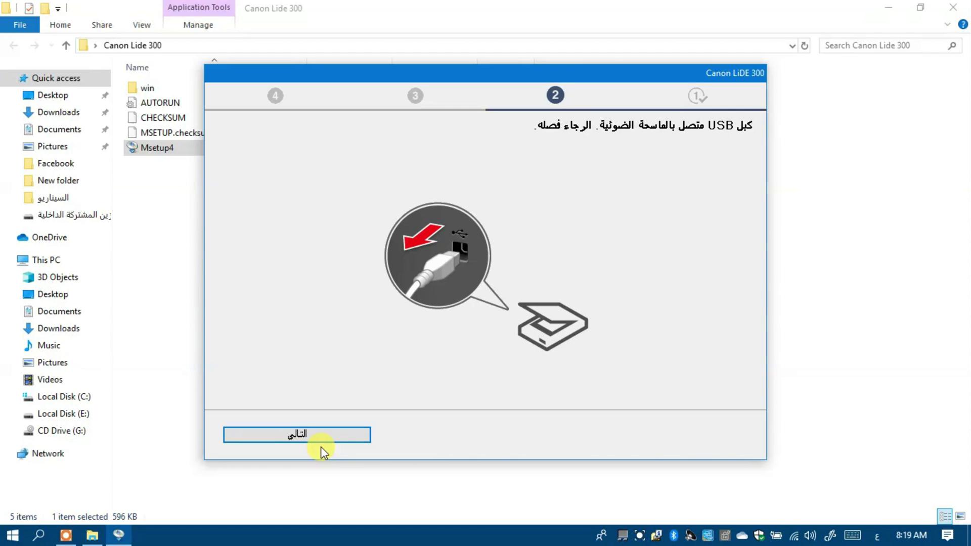
# Step: Install the LiDE 300 scanner software and close the installer when it finishes
pyautogui.click(324, 434)
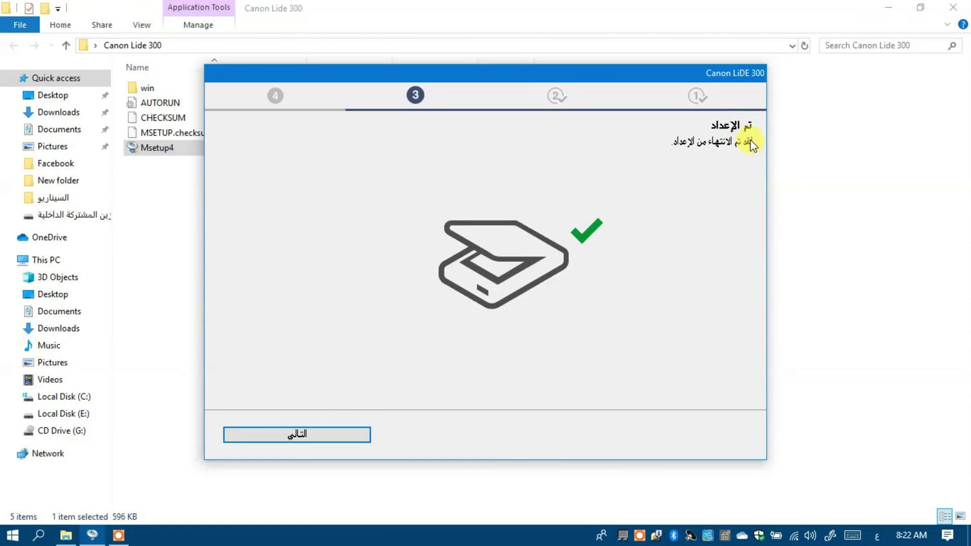
pyautogui.click(332, 438)
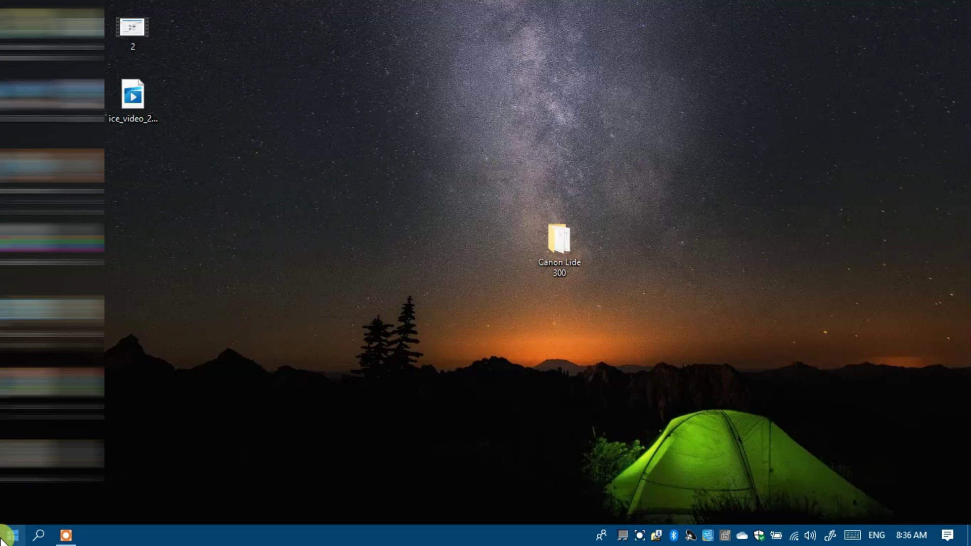
# Step: Put an IJ Scan Utility shortcut on the desktop from Start's Recently added, then launch it
pyautogui.click(3, 540)
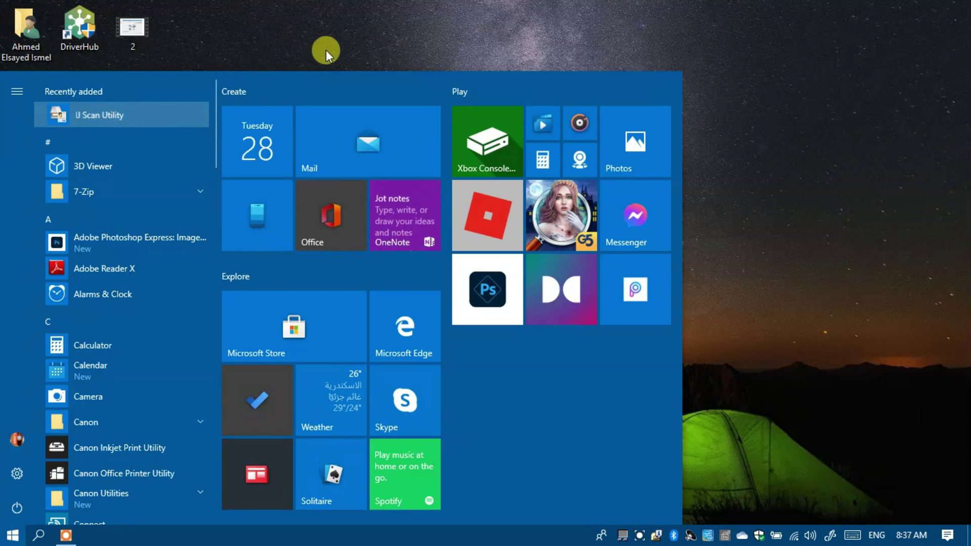
pyautogui.moveTo(320, 38); pyautogui.dragTo(135, 214)
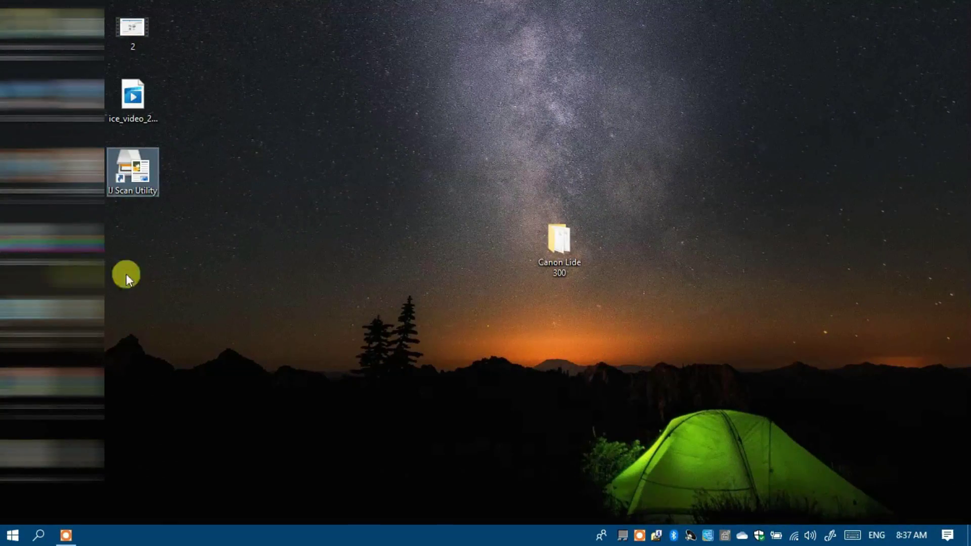
pyautogui.doubleClick(122, 181)
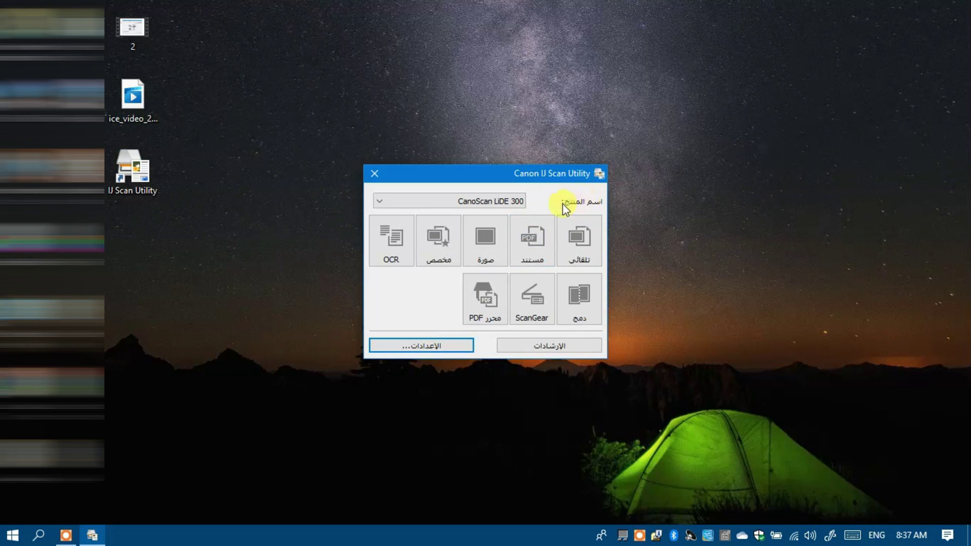
# Step: Keep CanoScan LiDE 300 as the scanner and scan the brochure page as a Document
pyautogui.click(518, 208)
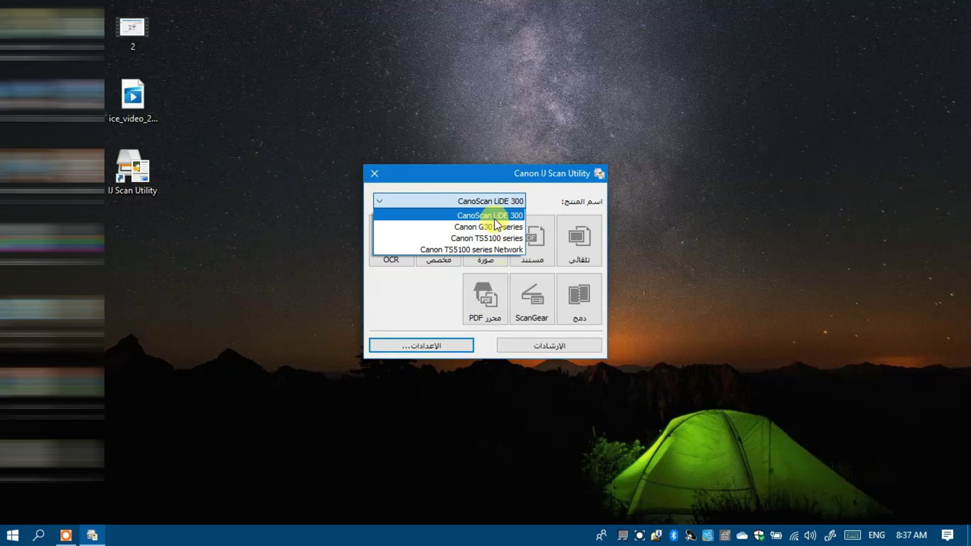
pyautogui.click(494, 218)
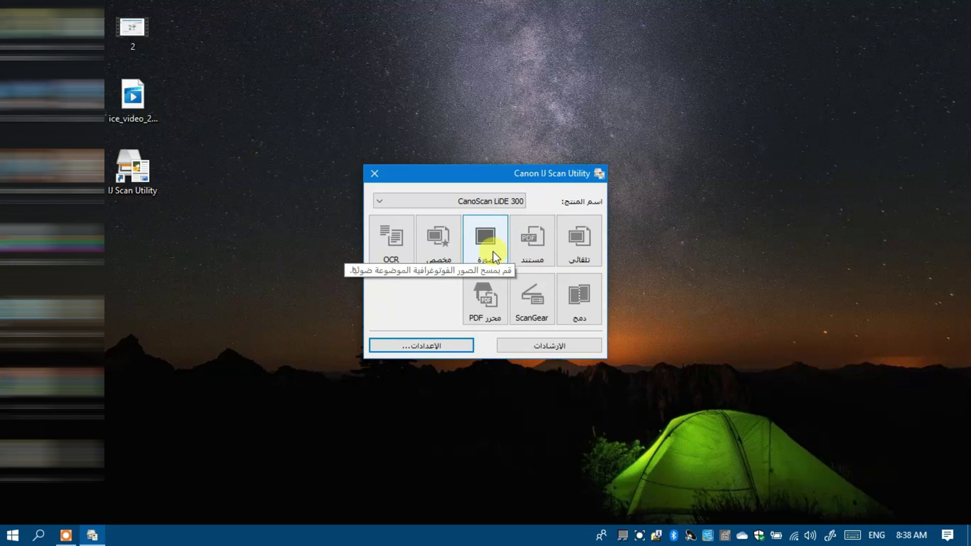
pyautogui.click(529, 244)
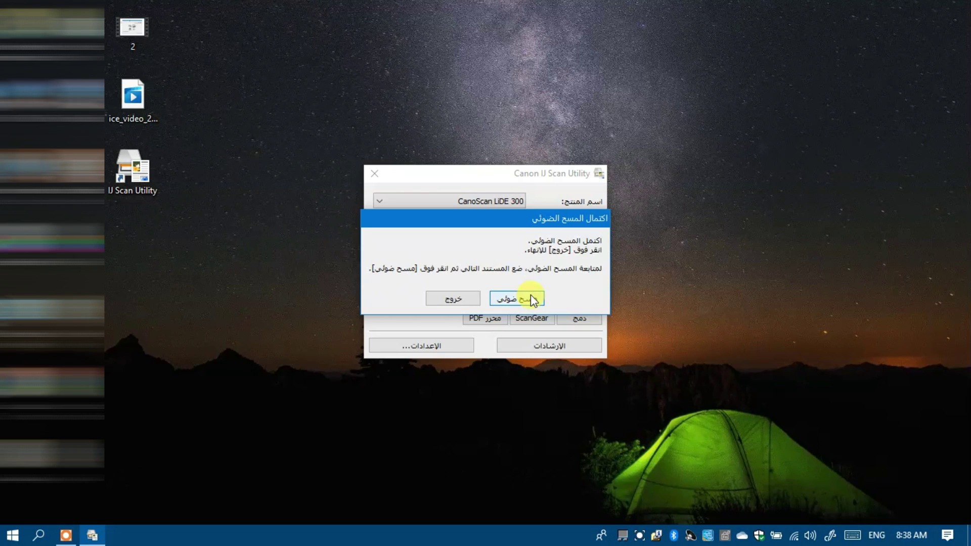
pyautogui.click(498, 301)
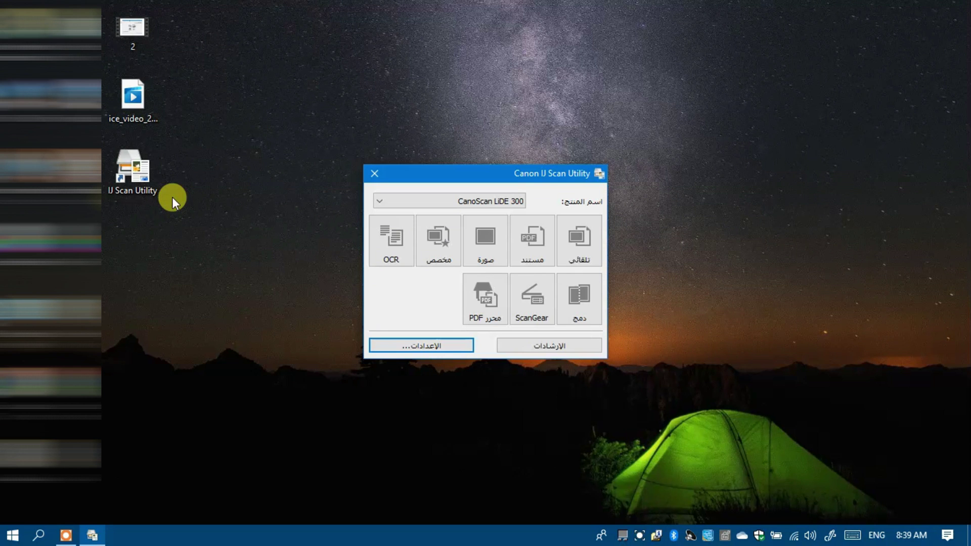
# Step: Scan the photo to JPG IMG_20210928_0002, dismiss the Documents window, and launch IJ PDF Editor
pyautogui.click(485, 252)
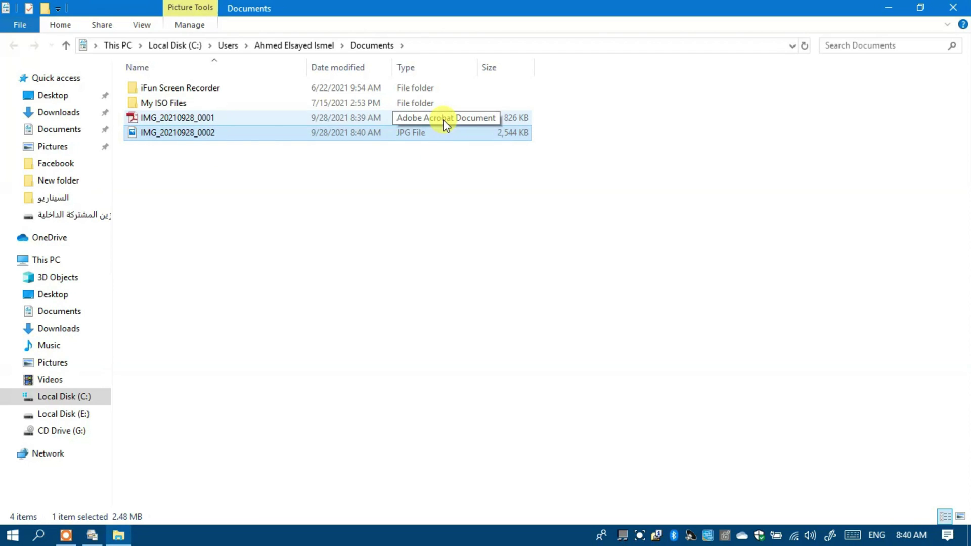
pyautogui.click(952, 7)
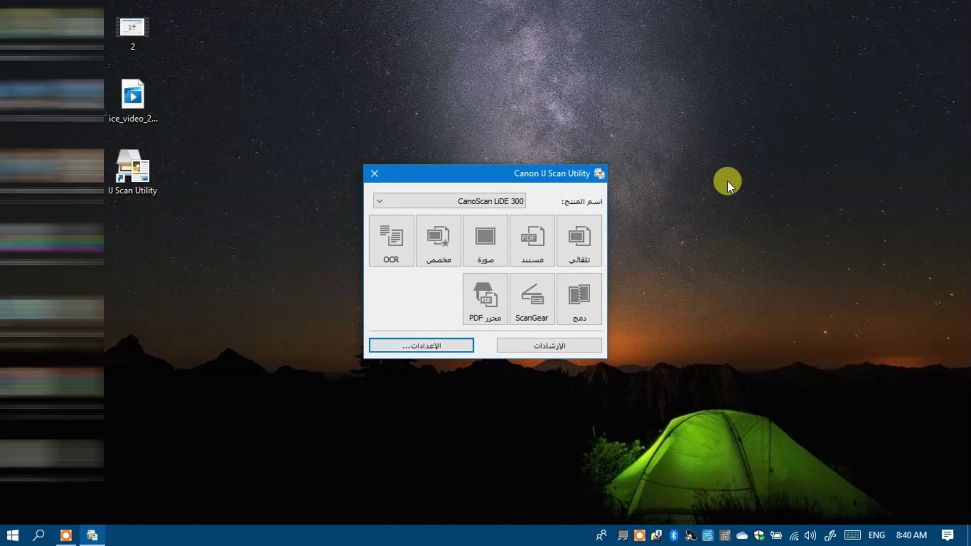
pyautogui.click(486, 301)
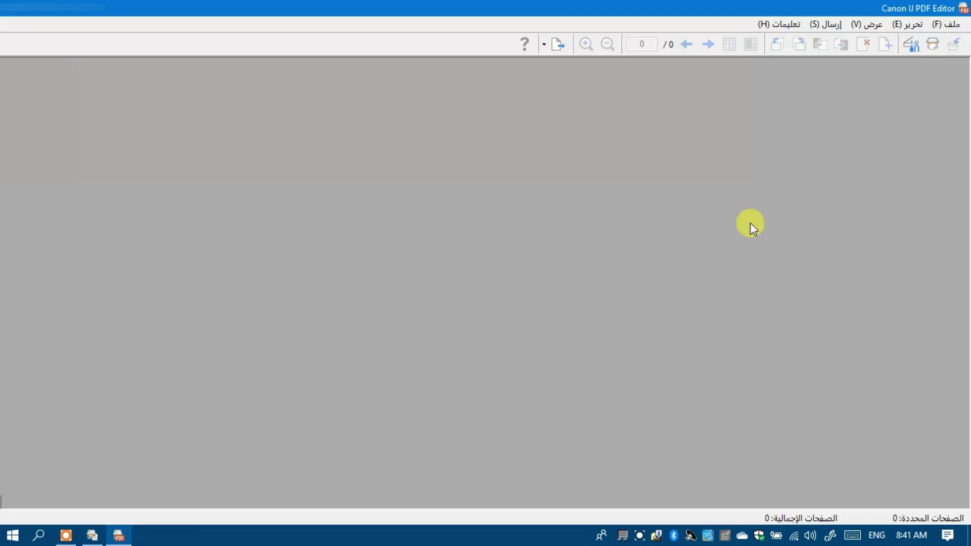
# Step: Scan a page into the PDF editor, save it under a new Arabic file name, and close the editor
pyautogui.click(954, 25)
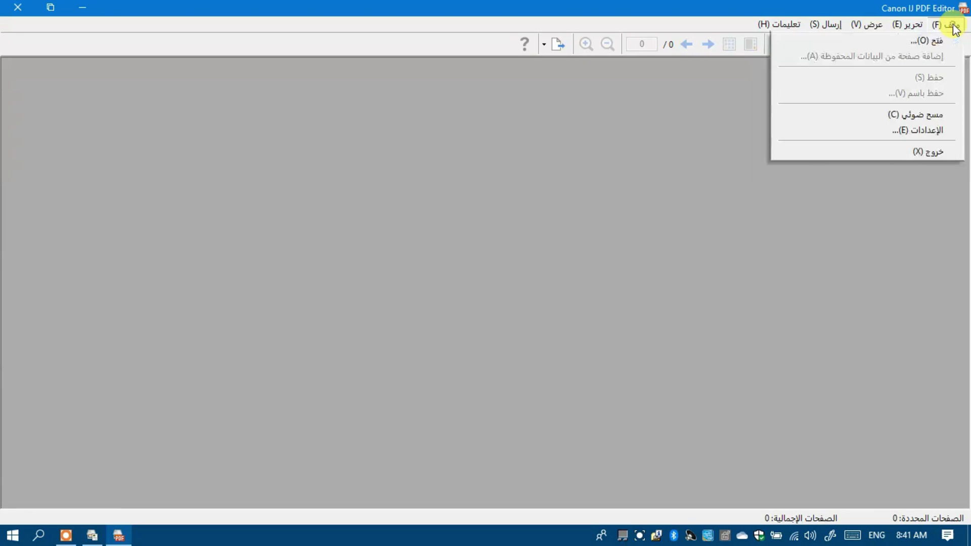
pyautogui.click(940, 116)
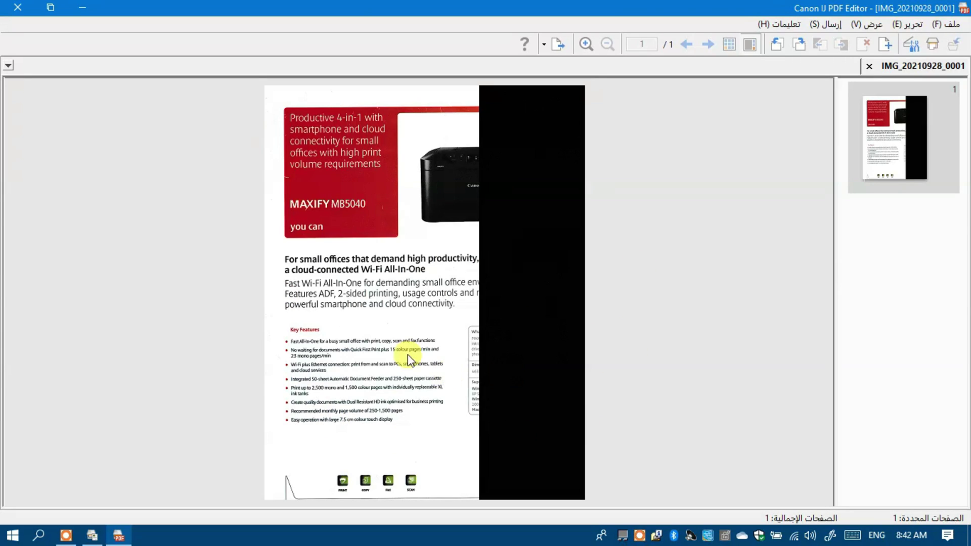
pyautogui.click(946, 24)
pyautogui.click(933, 93)
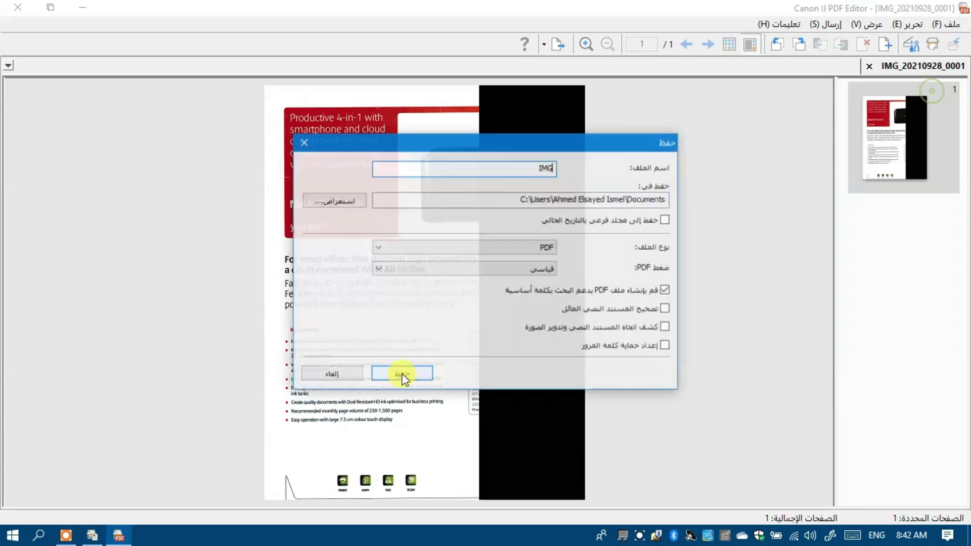
pyautogui.doubleClick(508, 166)
pyautogui.hotkey('alt', 'shift')
pyautogui.write('أحمد السيد')
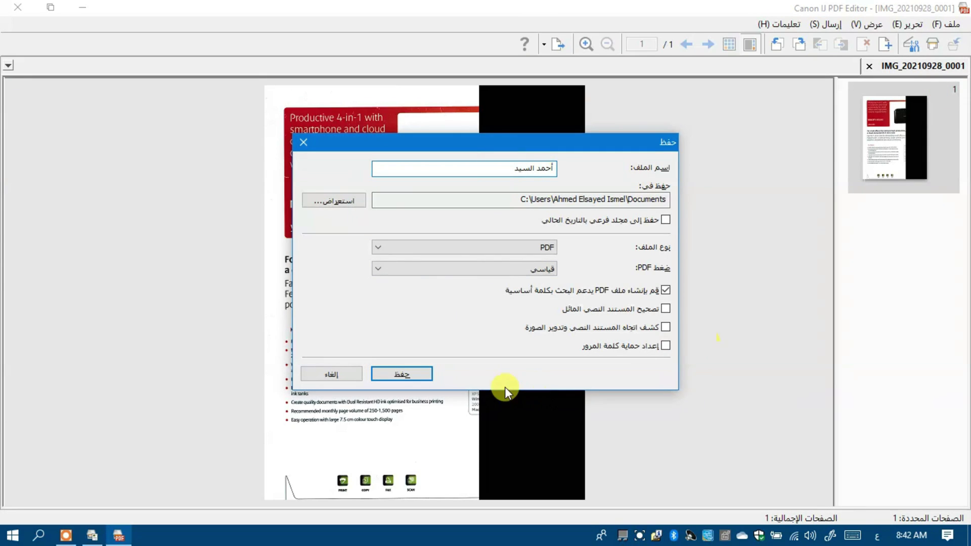
pyautogui.click(403, 374)
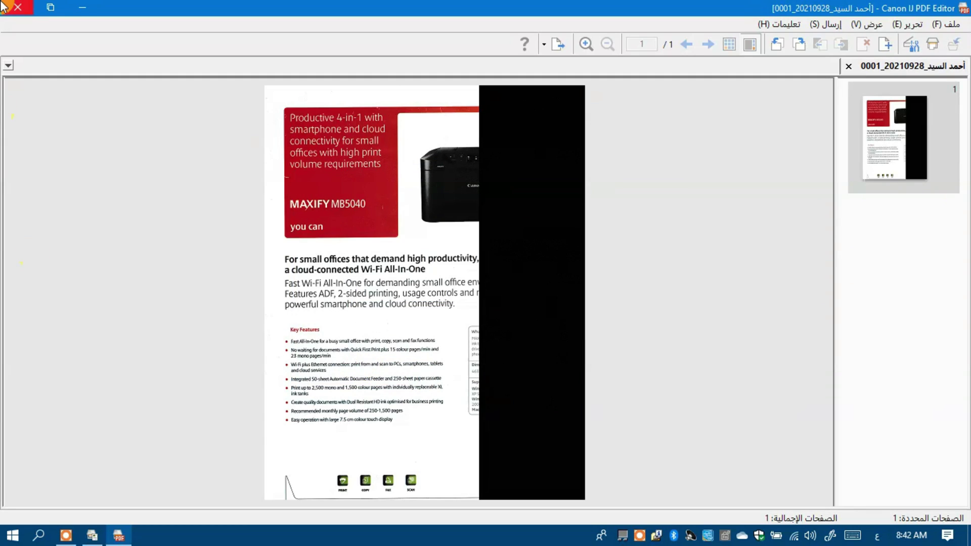
pyautogui.click(4, 7)
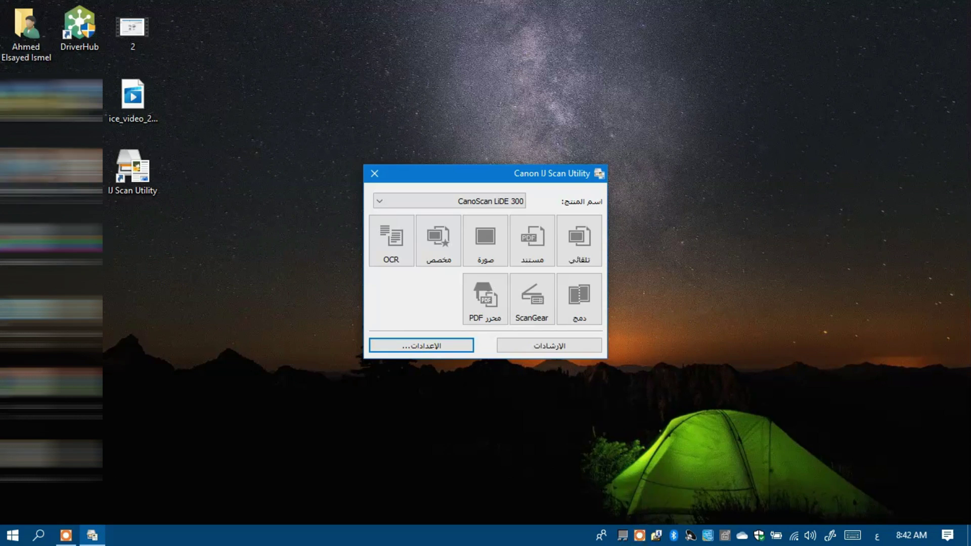
# Step: Open the user's home folder, then Documents, to view the saved scans
pyautogui.doubleClick(23, 32)
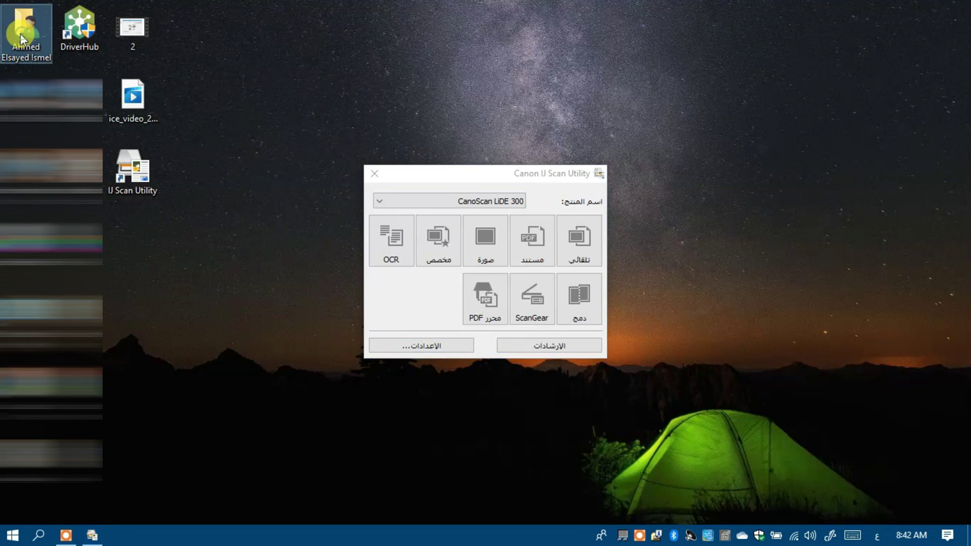
pyautogui.doubleClick(376, 122)
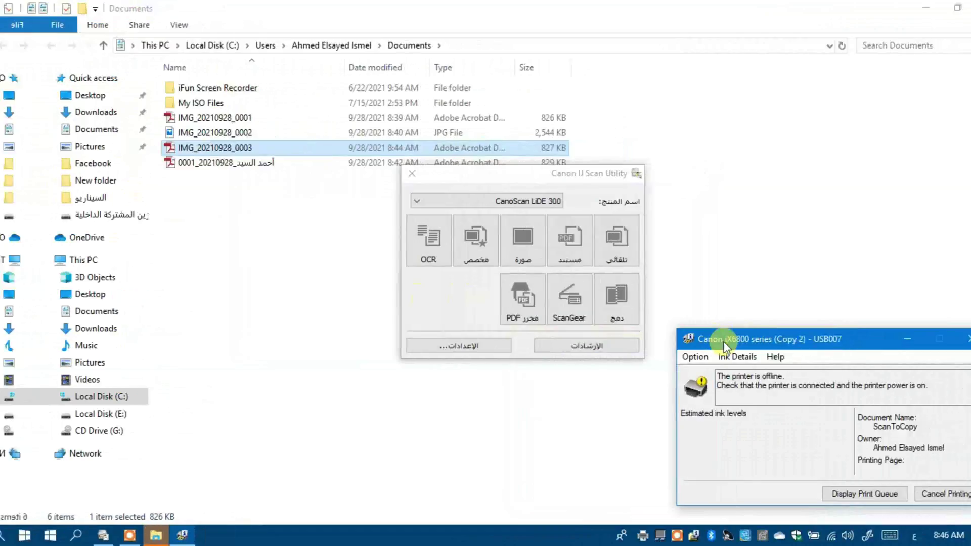
# Step: Move the Canon iX6800 offline status window aside, then open IJ Scan Utility's Settings
pyautogui.moveTo(724, 343); pyautogui.dragTo(415, 266)
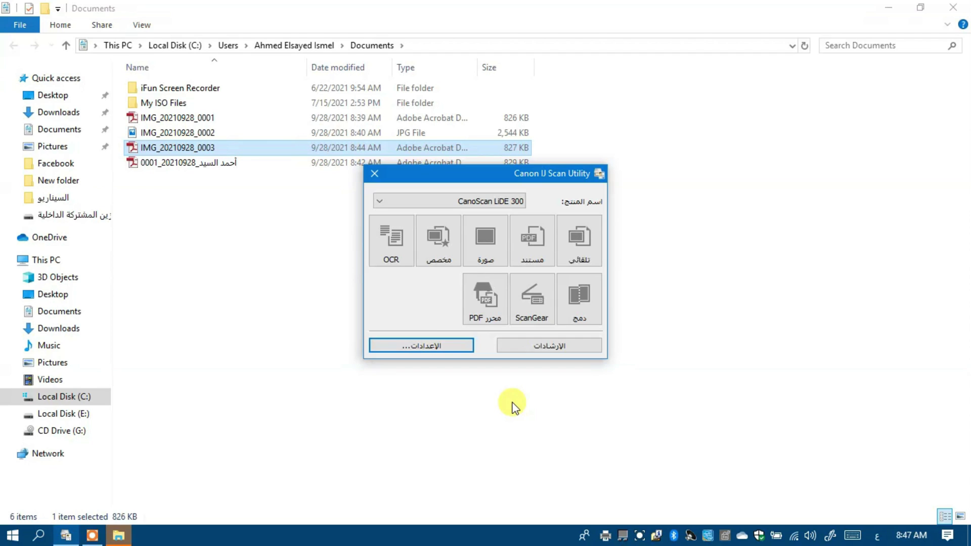
pyautogui.click(460, 348)
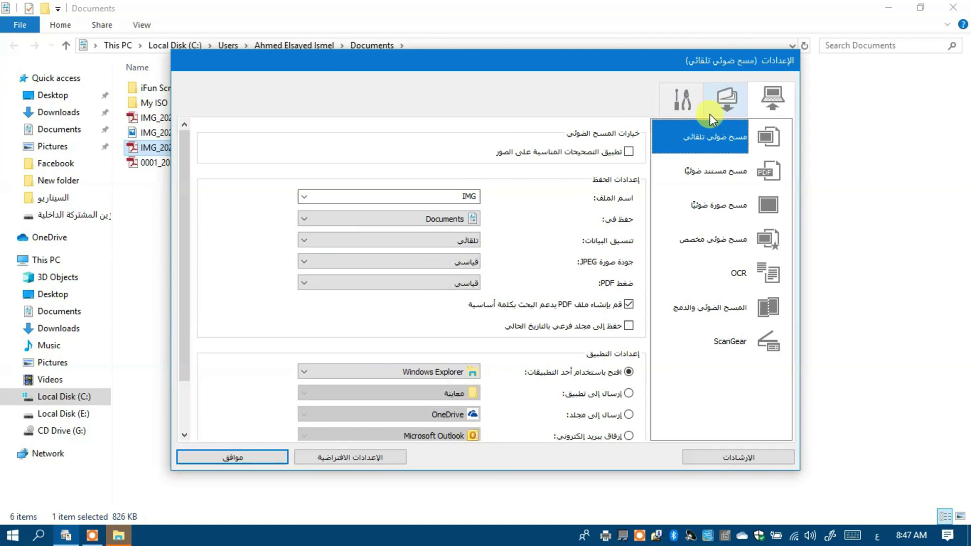
# Step: Under Scanning from a Computer, review COPY's printer list, then return to the PDF settings
pyautogui.click(724, 102)
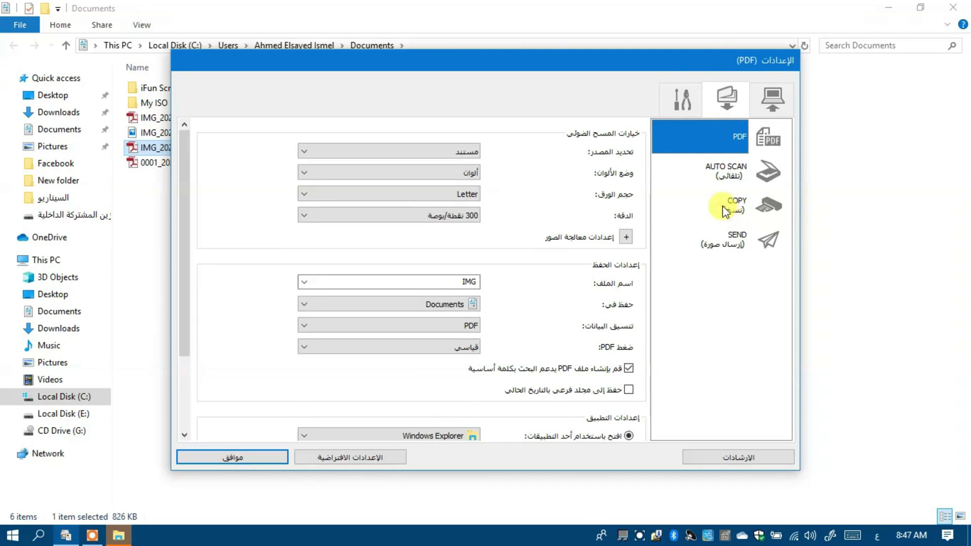
pyautogui.click(722, 206)
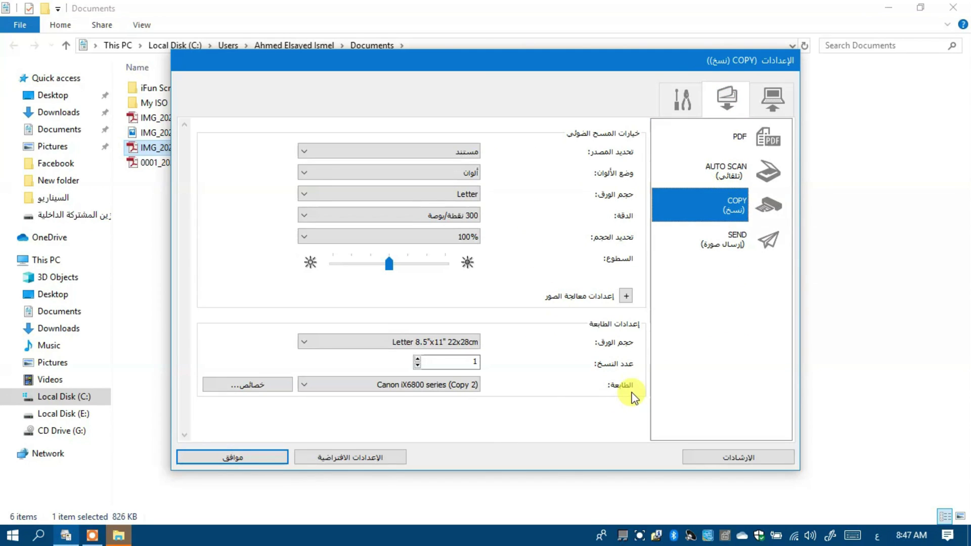
pyautogui.click(462, 389)
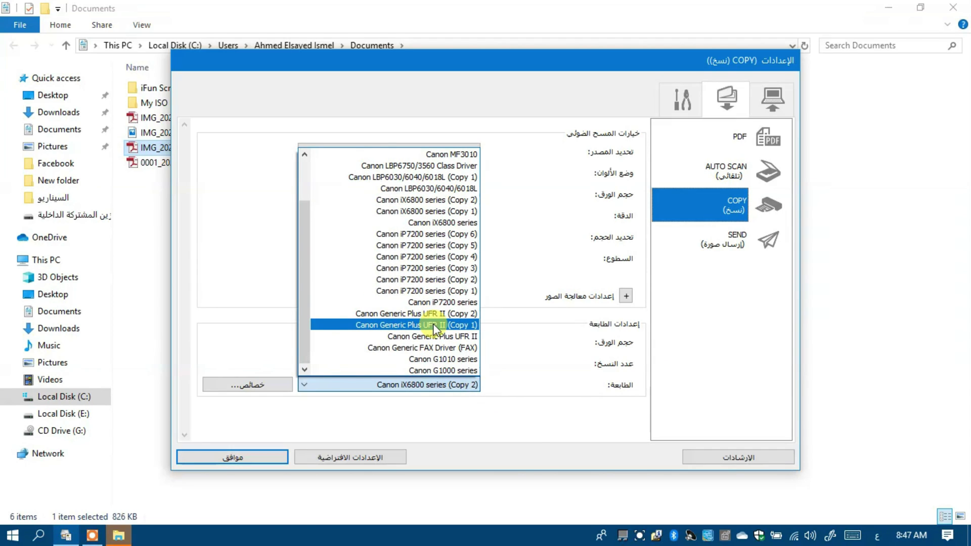
pyautogui.click(700, 137)
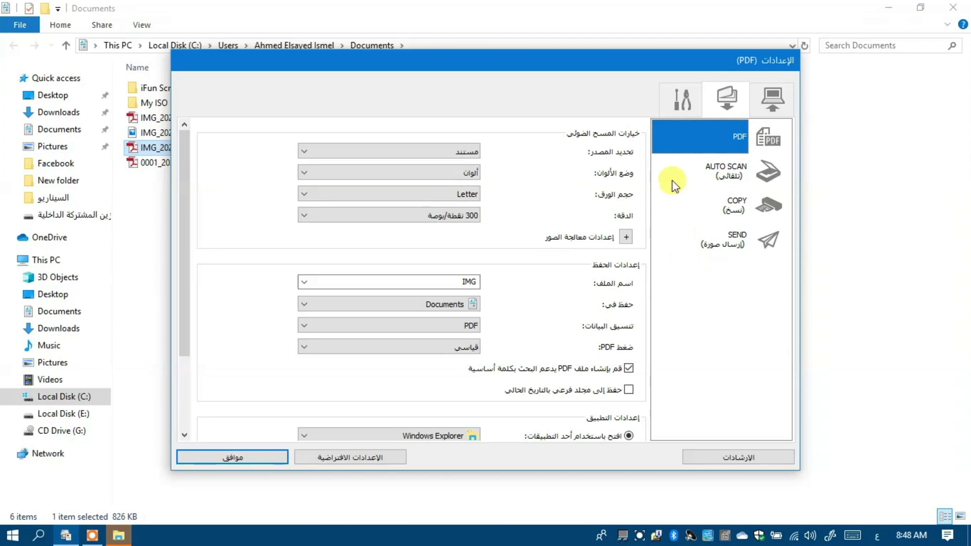
# Step: Set the PDF scan paper size to A4, keeping Color mode and 300 dpi resolution
pyautogui.click(741, 137)
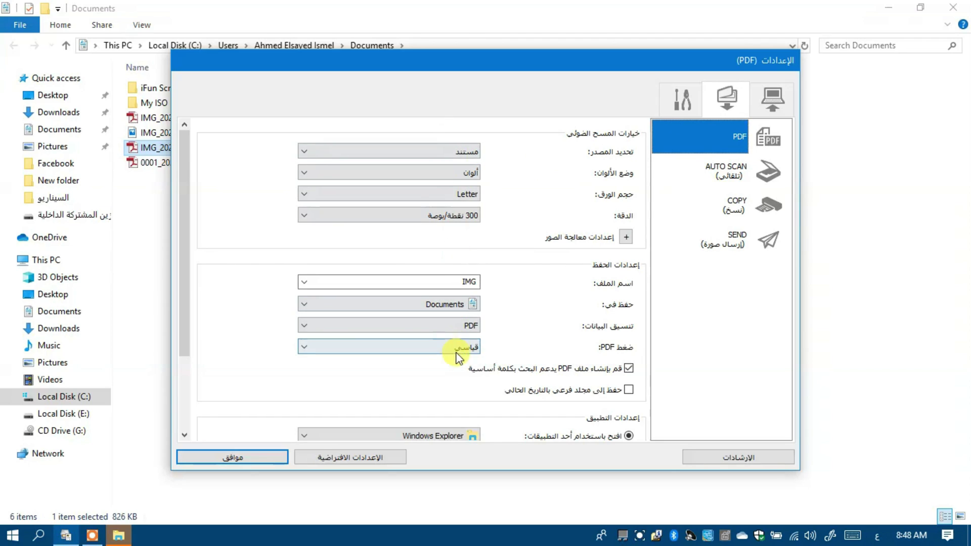
pyautogui.click(470, 194)
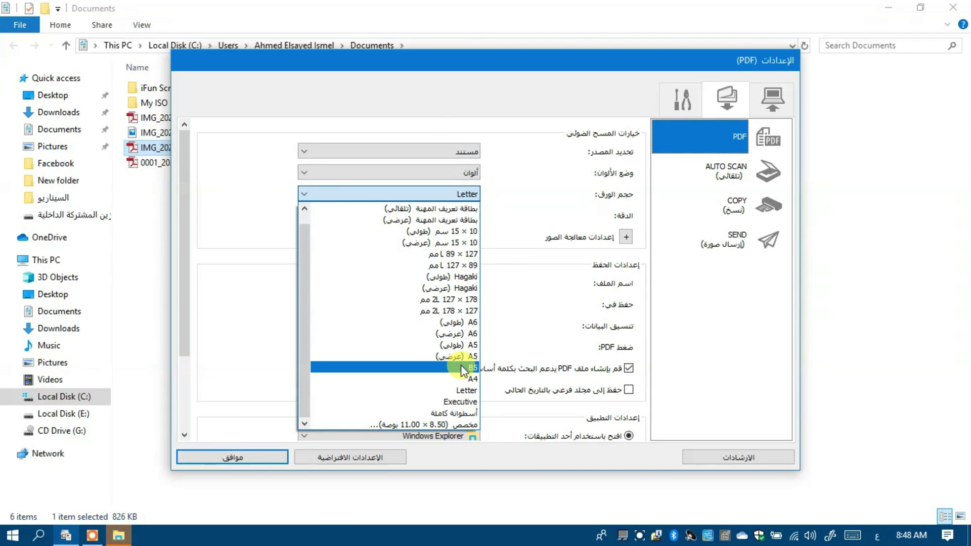
pyautogui.click(468, 378)
pyautogui.click(449, 173)
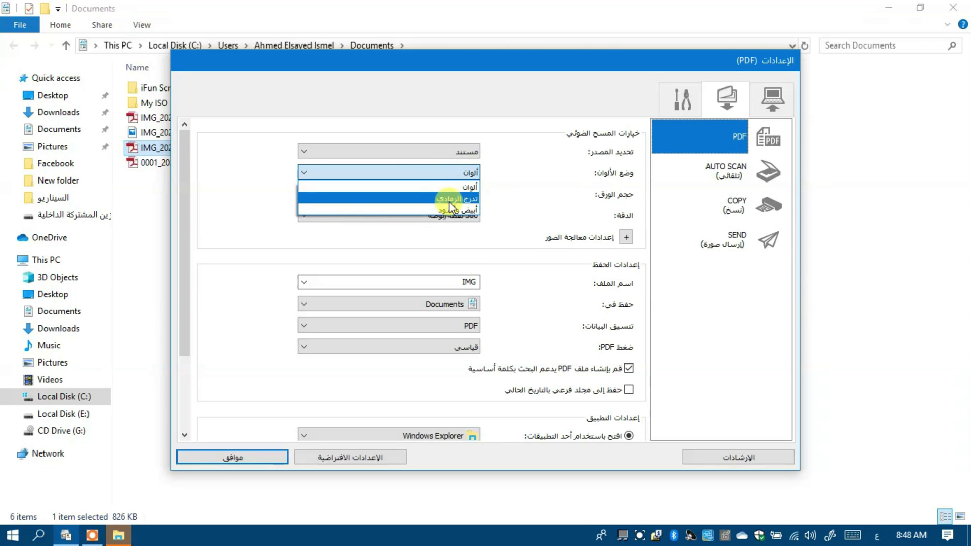
pyautogui.click(463, 215)
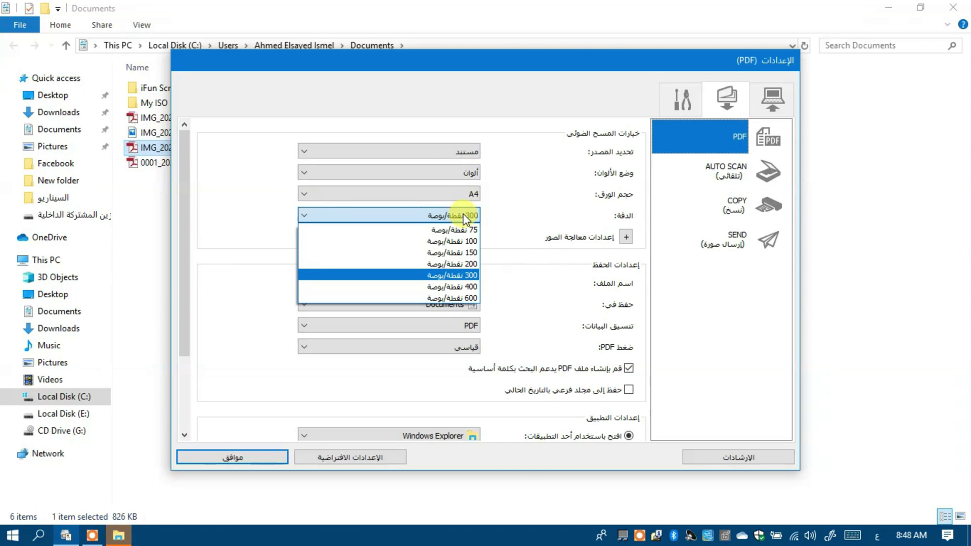
pyautogui.click(515, 272)
# Step: Switch between the AUTO SCAN and PDF settings, ending on AUTO SCAN
pyautogui.click(743, 145)
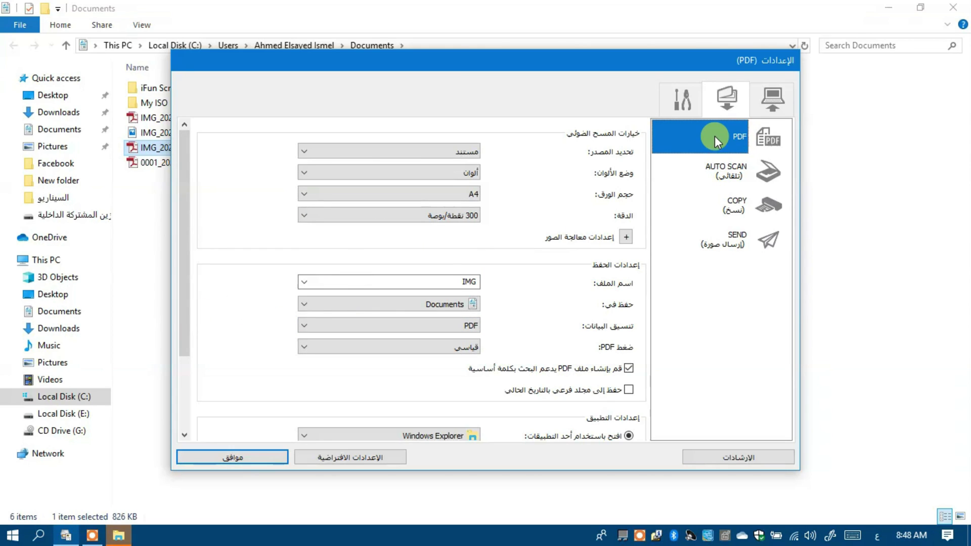
pyautogui.click(724, 171)
pyautogui.click(725, 135)
pyautogui.click(722, 174)
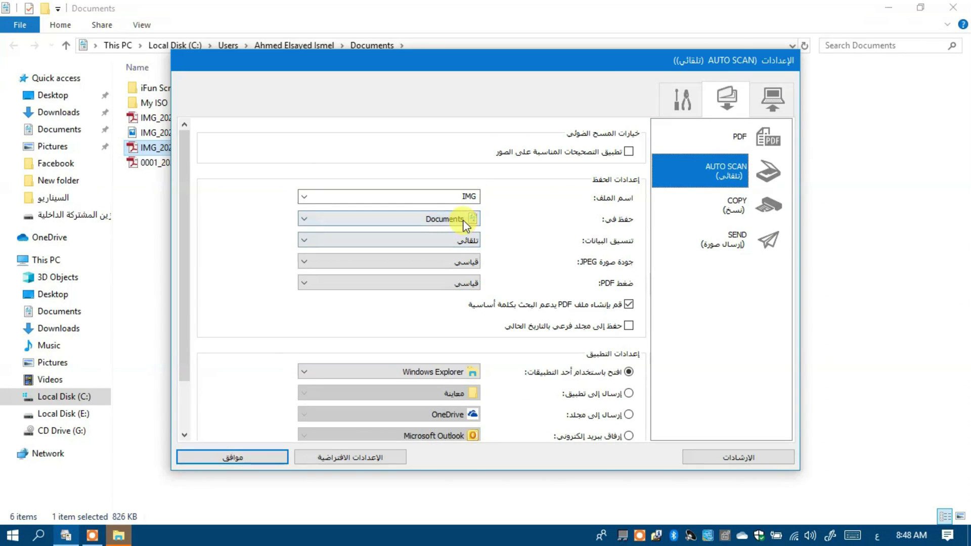
# Step: Save Auto Scan files to Pictures at Standard JPEG quality, then view the COPY settings
pyautogui.click(429, 217)
pyautogui.click(431, 245)
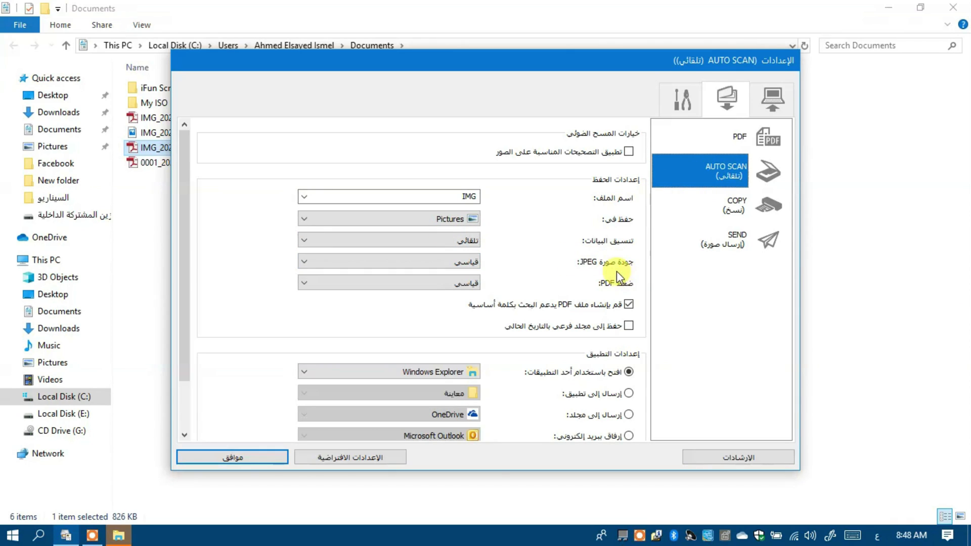
pyautogui.click(465, 263)
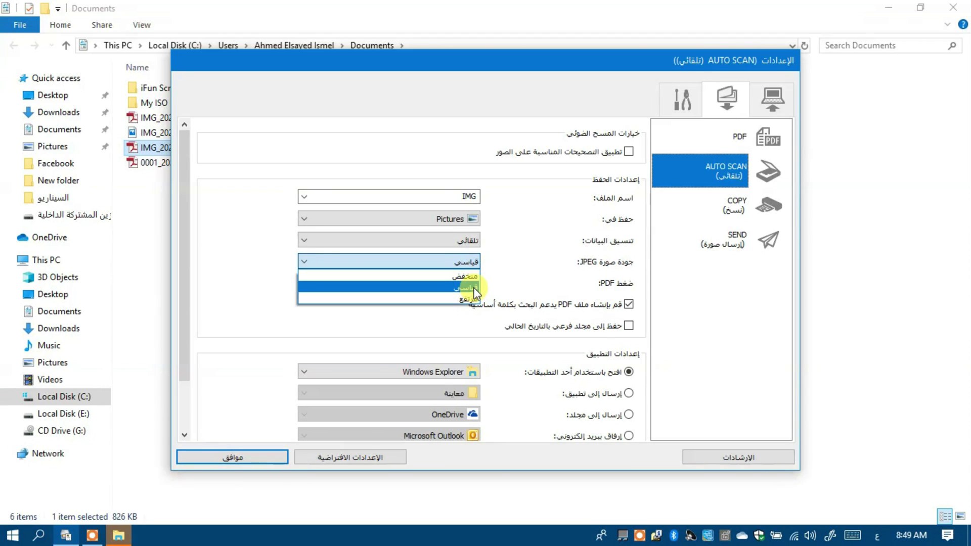
pyautogui.click(473, 287)
pyautogui.click(720, 205)
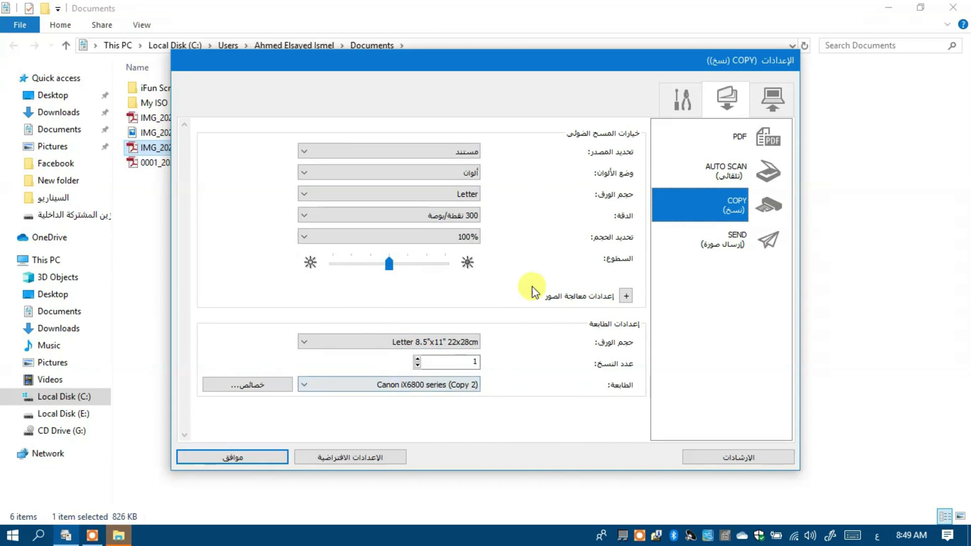
# Step: Review the COPY paper sizes and SEND settings, then confirm Settings with OK
pyautogui.click(444, 343)
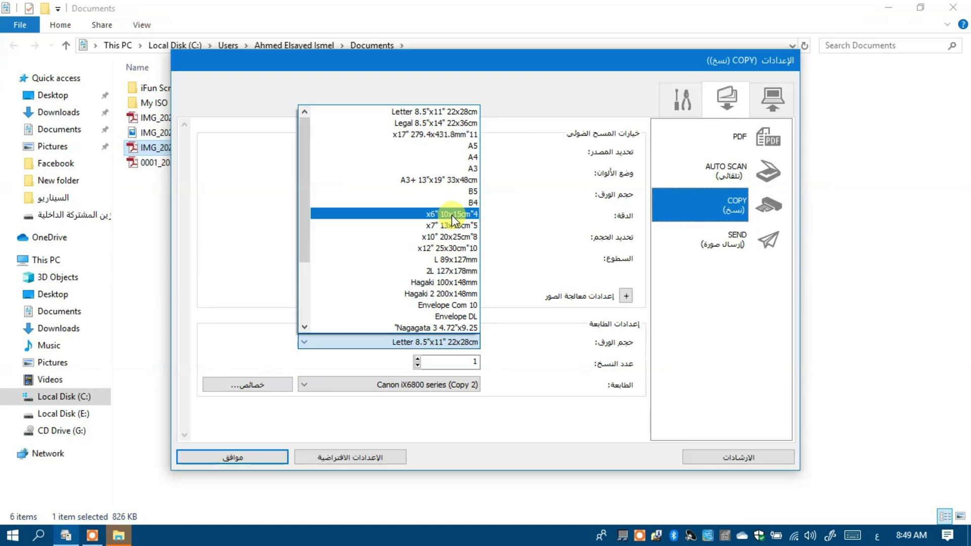
pyautogui.click(726, 248)
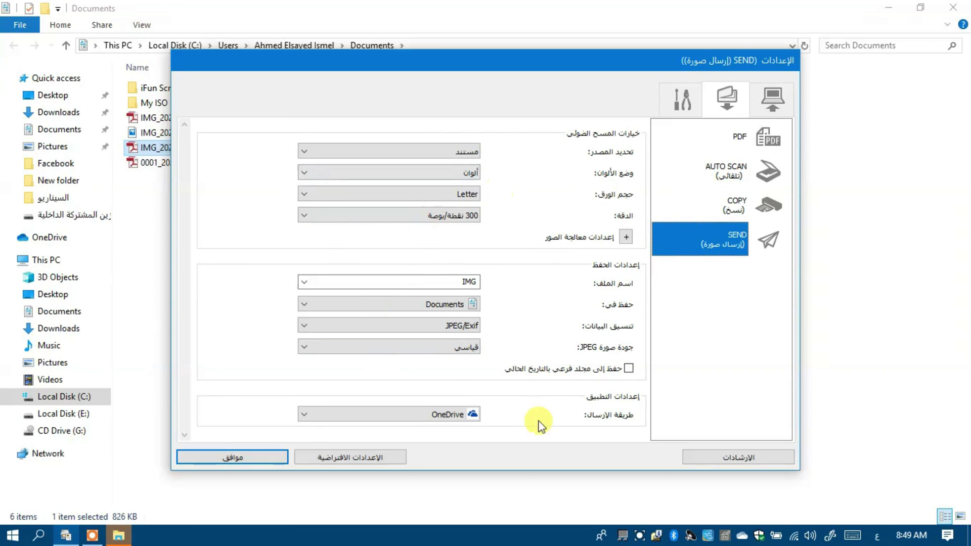
pyautogui.click(243, 460)
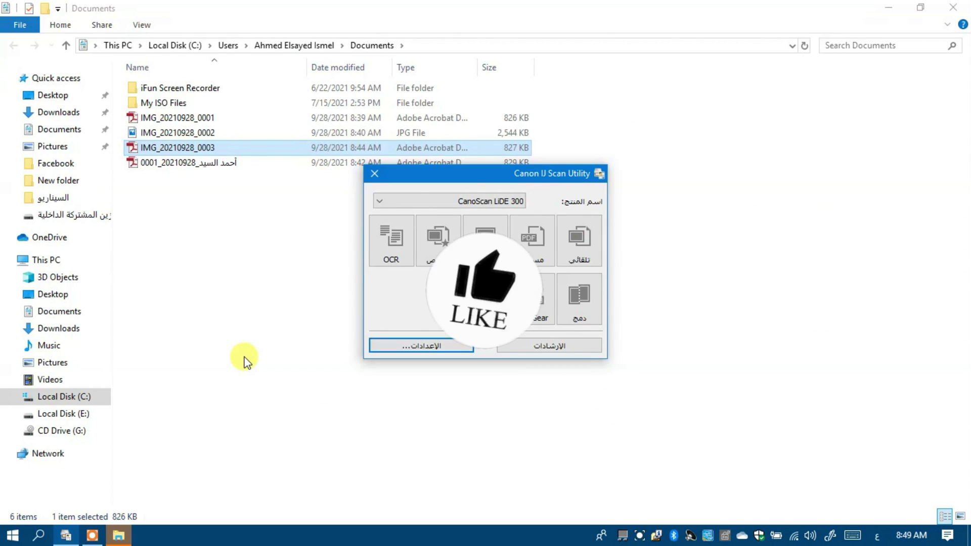